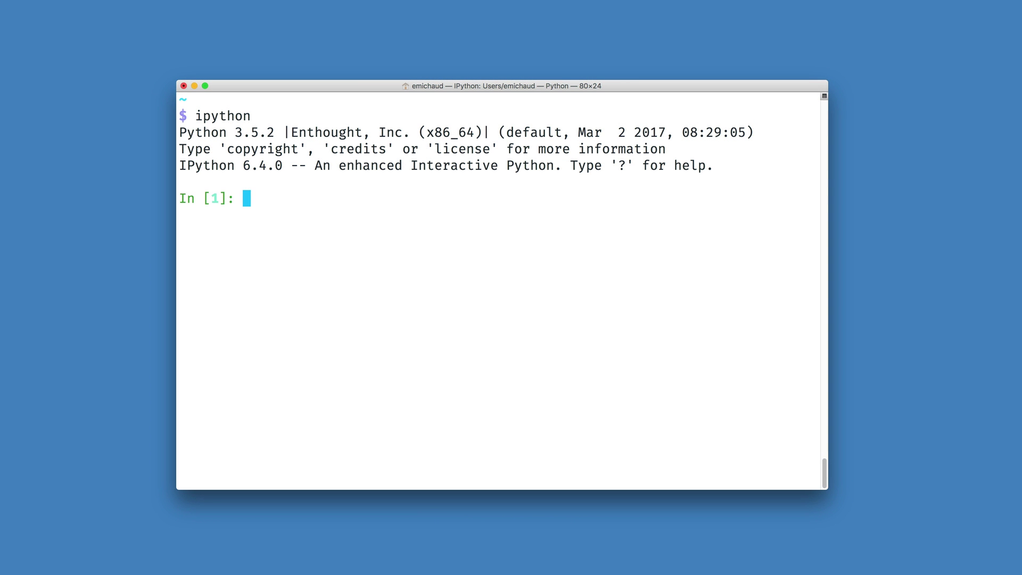
pyautogui.write("employees = {1: 'michael', 2: 'eric', 3: 'michael'}")
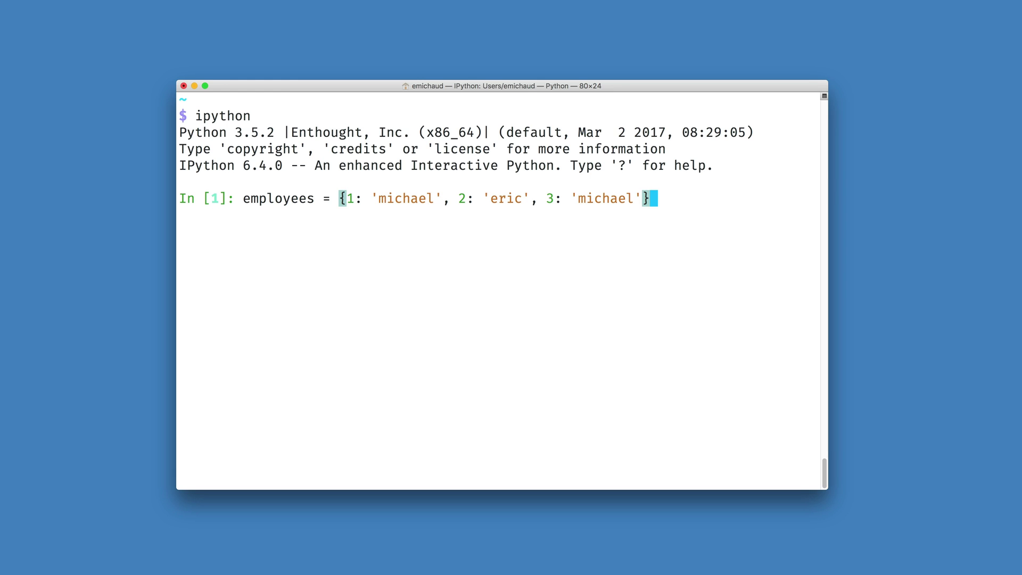
# Run the employees dictionary definition at the first IPython prompt.
pyautogui.press('Return')
pyautogui.write('e')
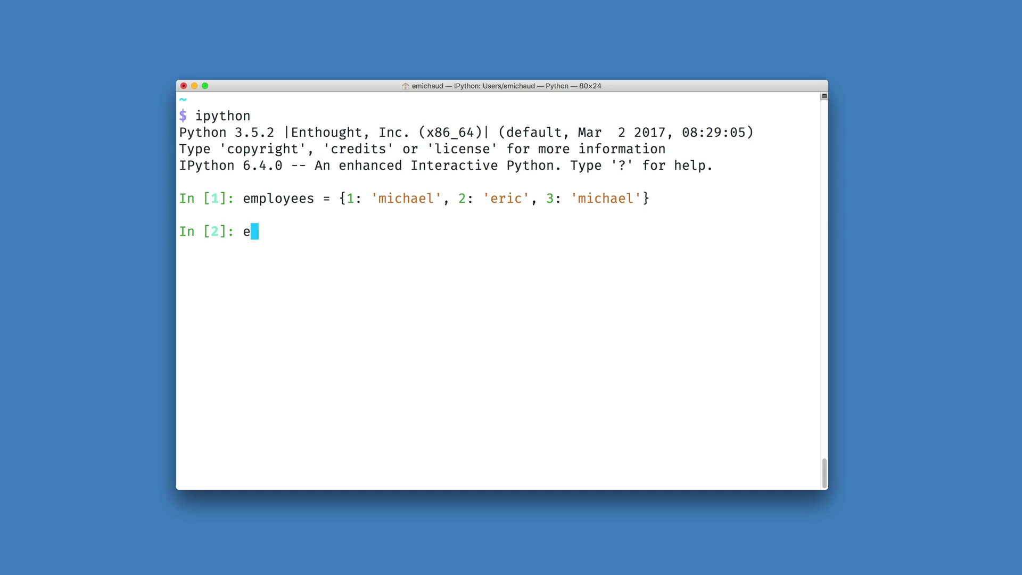
pyautogui.write('mployees.key')
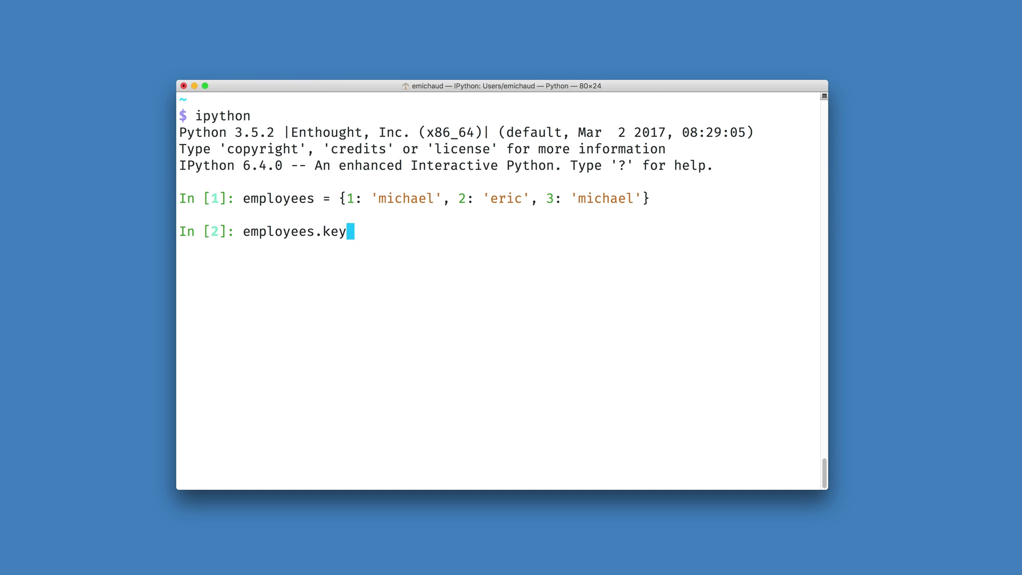
pyautogui.write('s()')
# Run employees.keys() to display dict_keys([1, 2, 3]).
pyautogui.press('Return')
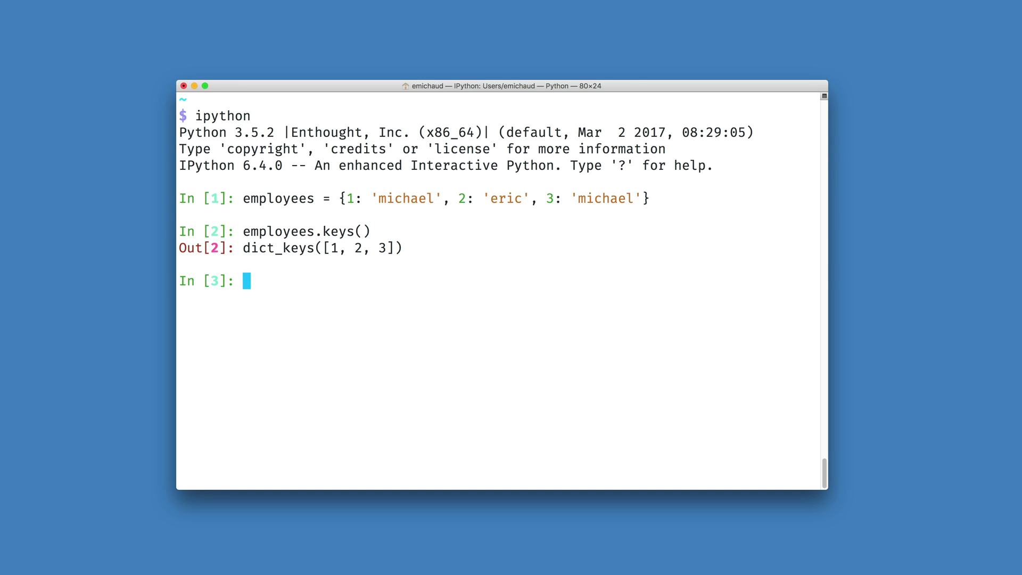
# Recall employees.keys() and start appending '& {2, 3}', removing a stray 's'.
pyautogui.press('Up')
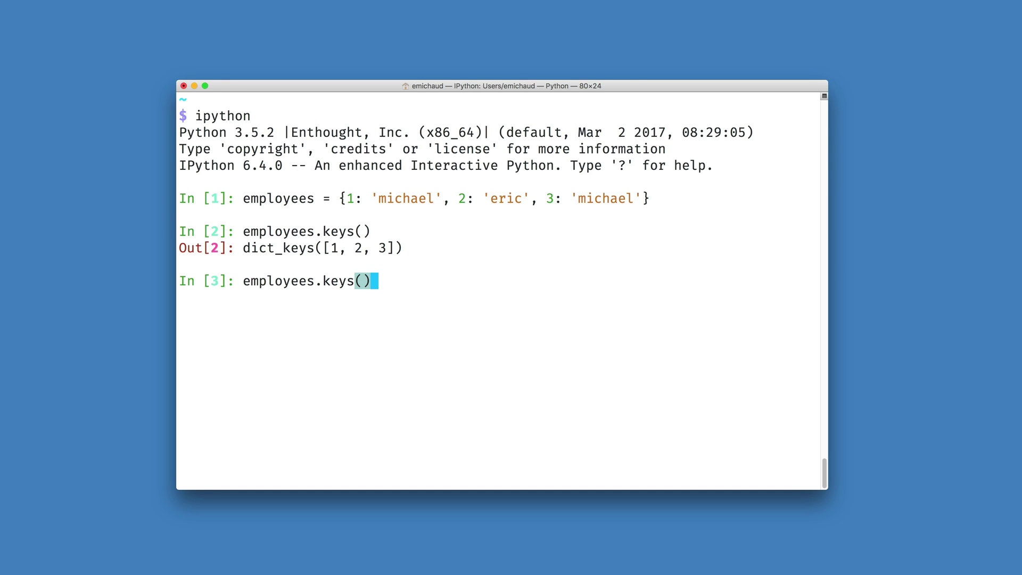
pyautogui.write(' &')
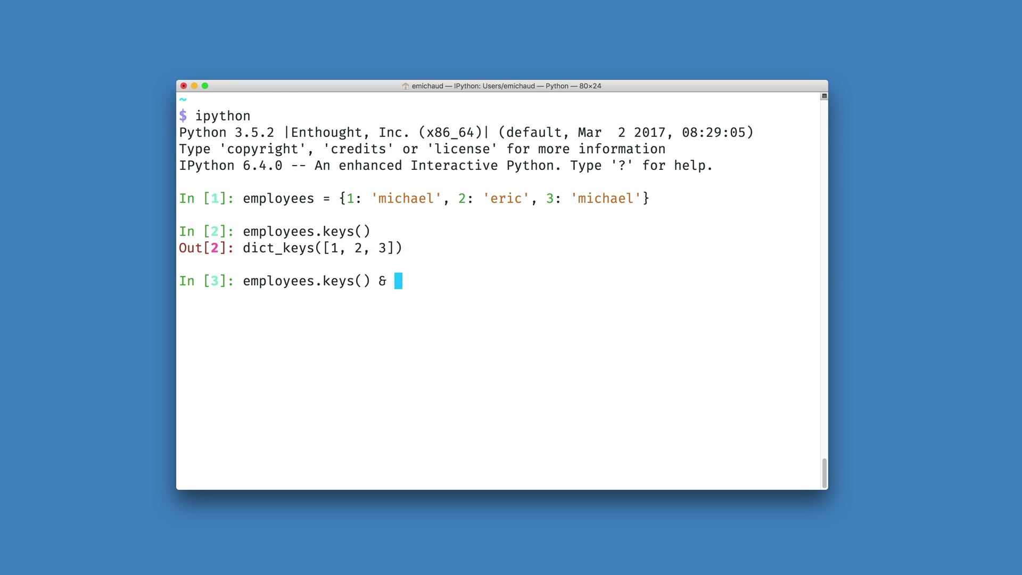
pyautogui.write(' s')
pyautogui.press('BackSpace')
pyautogui.write('{')
pyautogui.write('2, 3}')
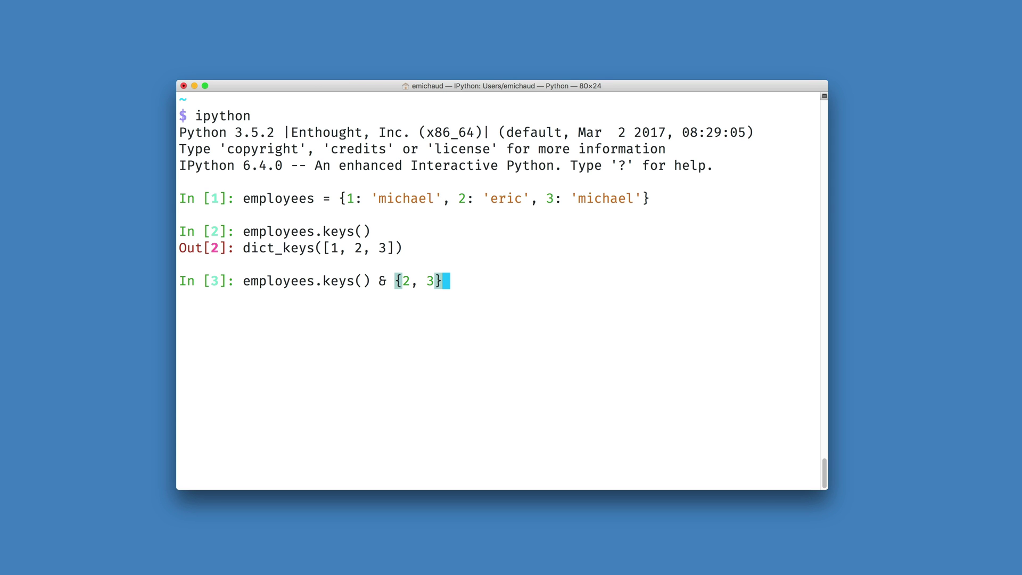